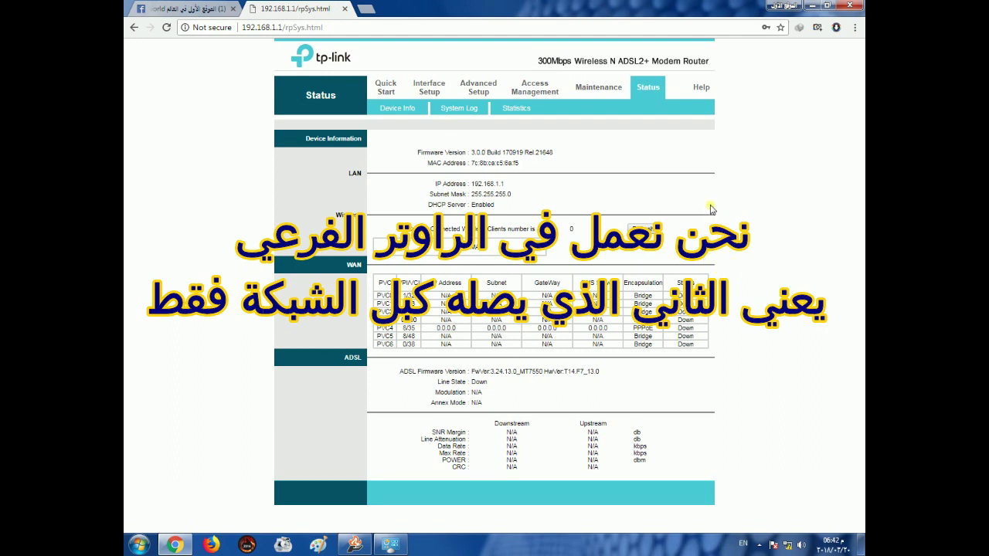
- Go to the router's Interface Setup LAN page showing IP 192.168.1.1 and DHCP enabled
{"action": "left_click", "coordinate": [439, 90]}
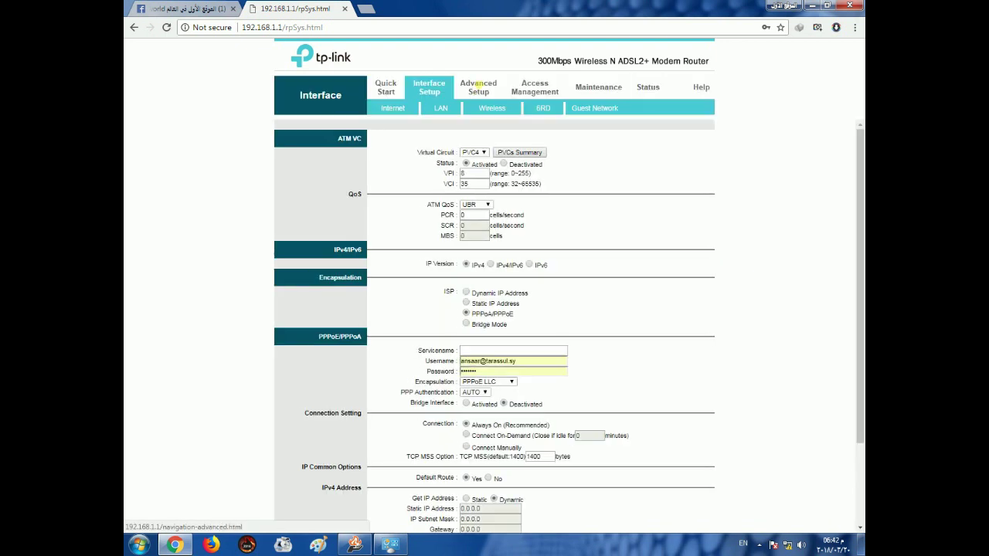
{"action": "left_click", "coordinate": [441, 110]}
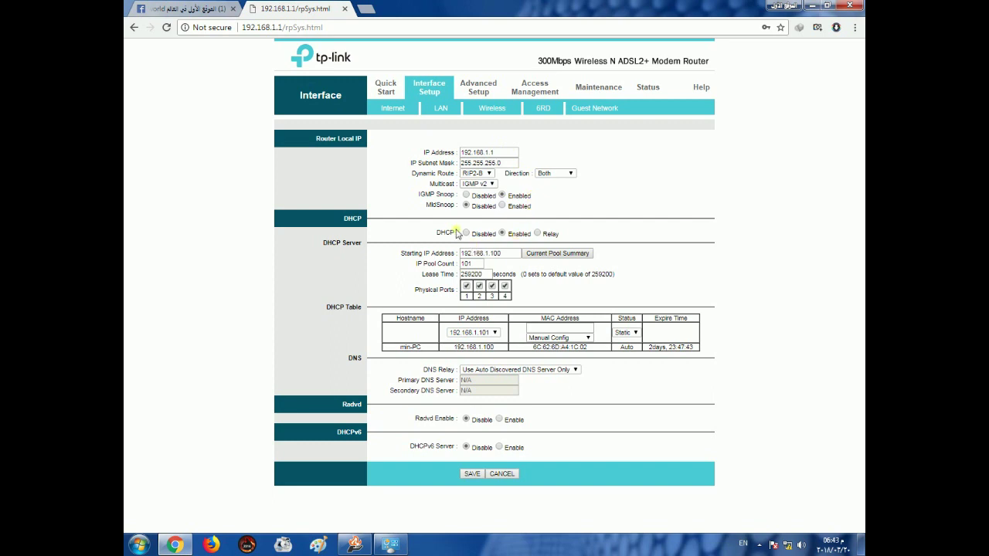
- Open the Local Area Connection properties from the Network and Sharing Center's adapter list
{"action": "right_click", "coordinate": [788, 548]}
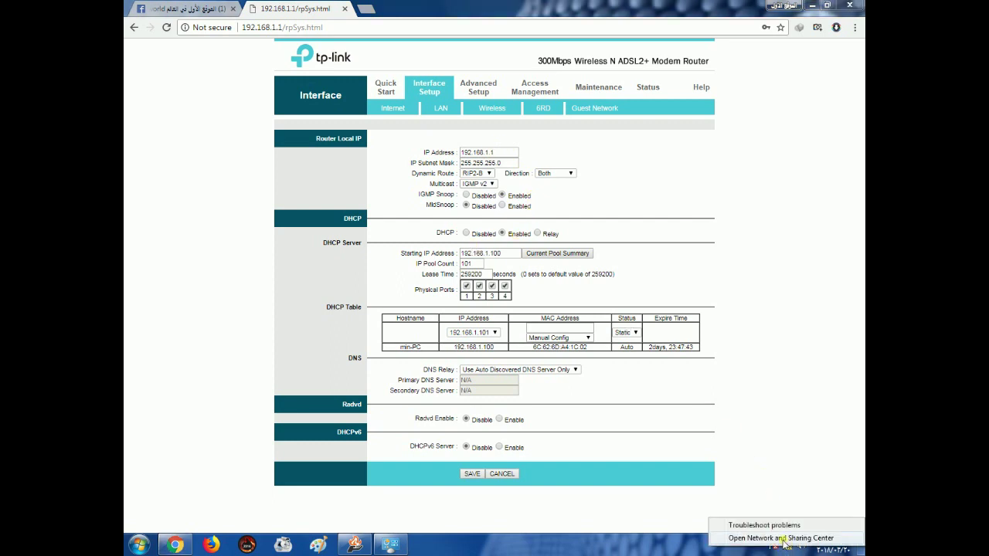
{"action": "left_click", "coordinate": [787, 540]}
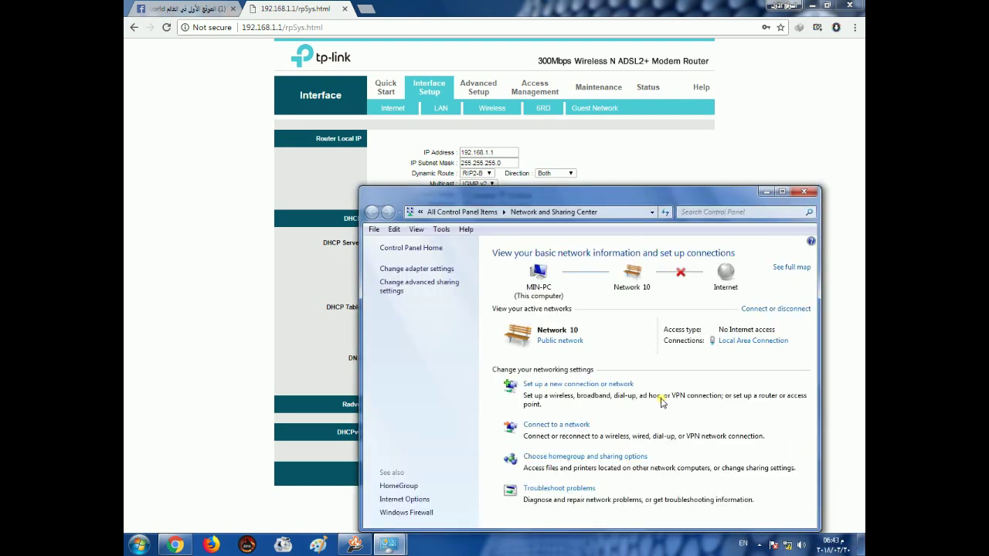
{"action": "left_click", "coordinate": [417, 269]}
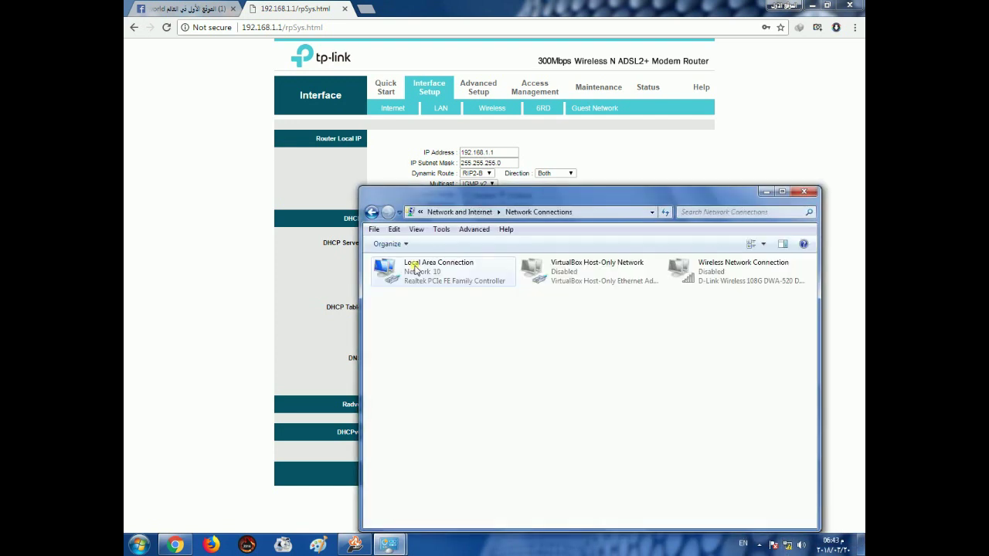
{"action": "left_click", "coordinate": [415, 269]}
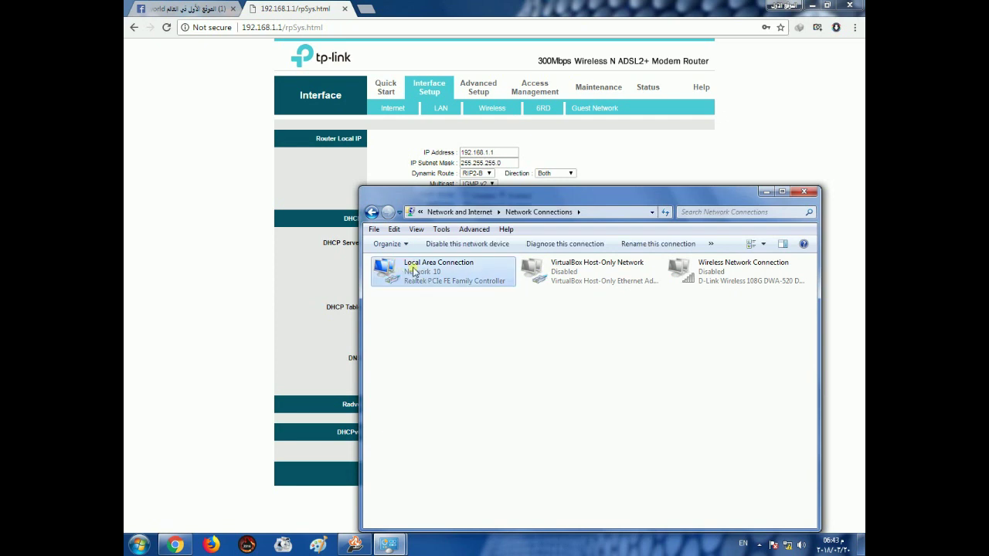
{"action": "right_click", "coordinate": [415, 272]}
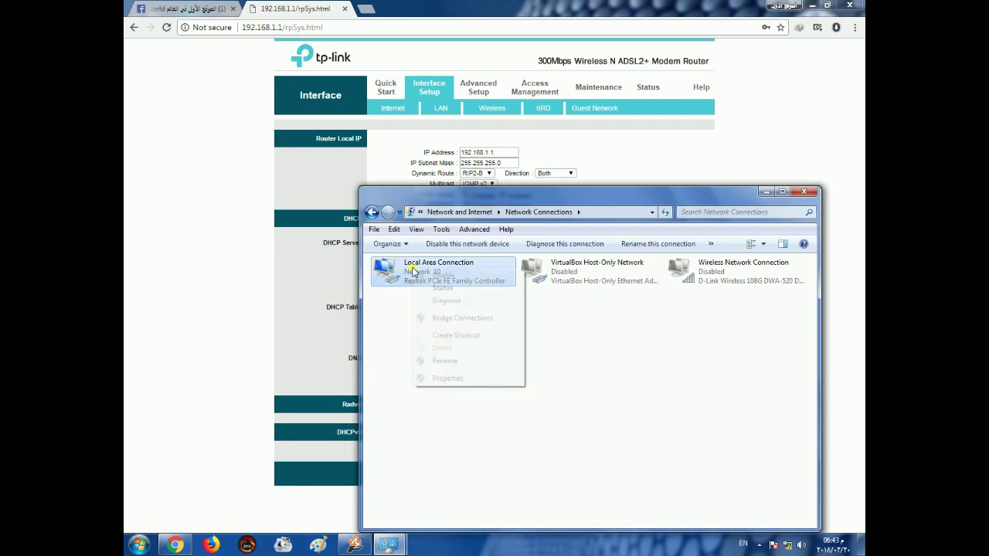
{"action": "left_click", "coordinate": [448, 379]}
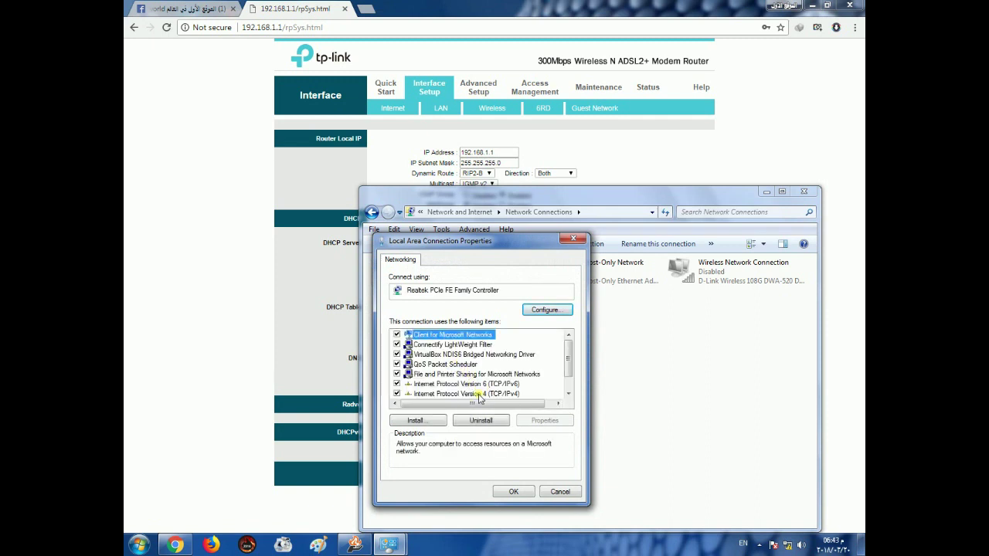
- Set static IPv4 192.168.1.10 with mask 255.255.255.0, apply, and minimize the window
{"action": "double_click", "coordinate": [456, 395]}
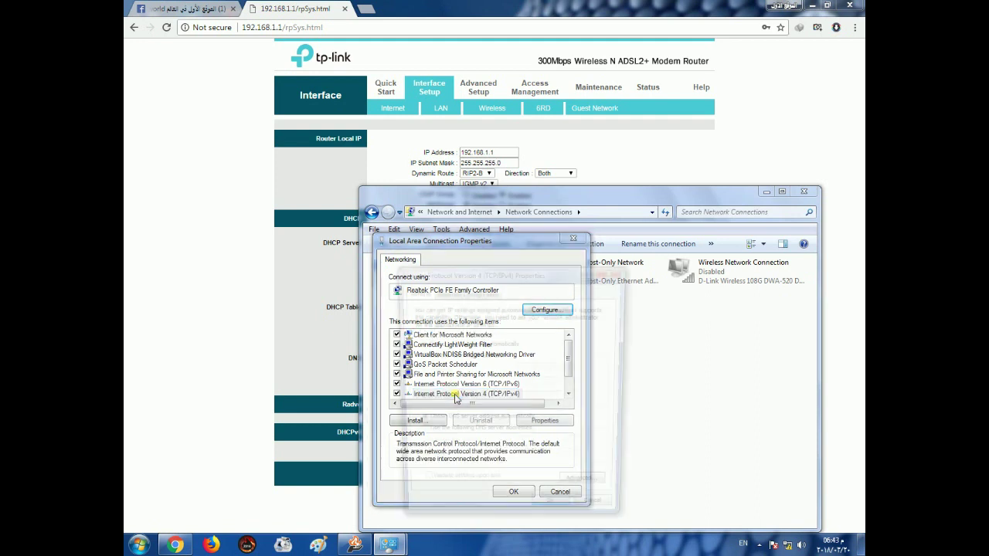
{"action": "left_click", "coordinate": [418, 356]}
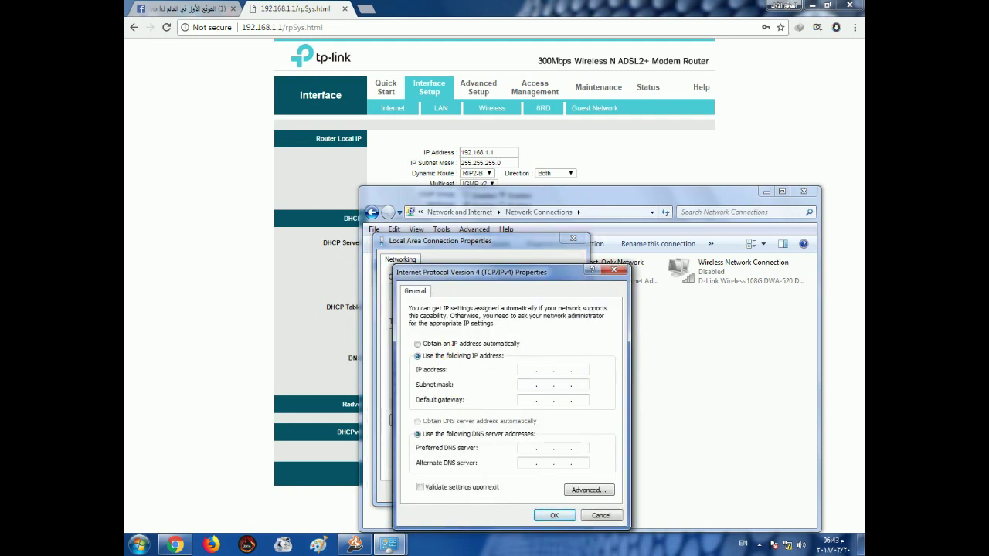
{"action": "type", "text": "192 . 168 . 1 . 10"}
{"action": "left_click", "coordinate": [567, 386]}
{"action": "left_click", "coordinate": [554, 515]}
{"action": "left_click", "coordinate": [515, 492]}
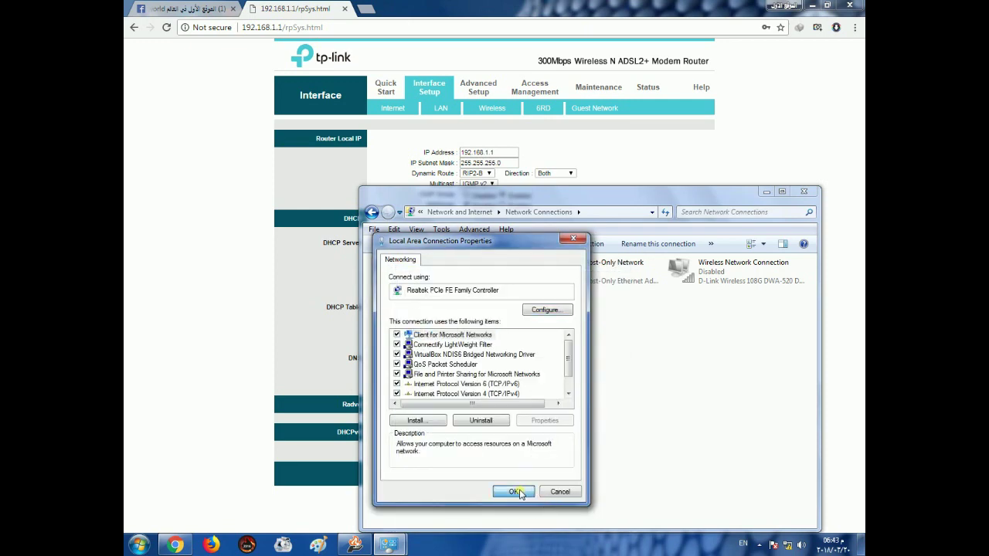
{"action": "left_click", "coordinate": [766, 191]}
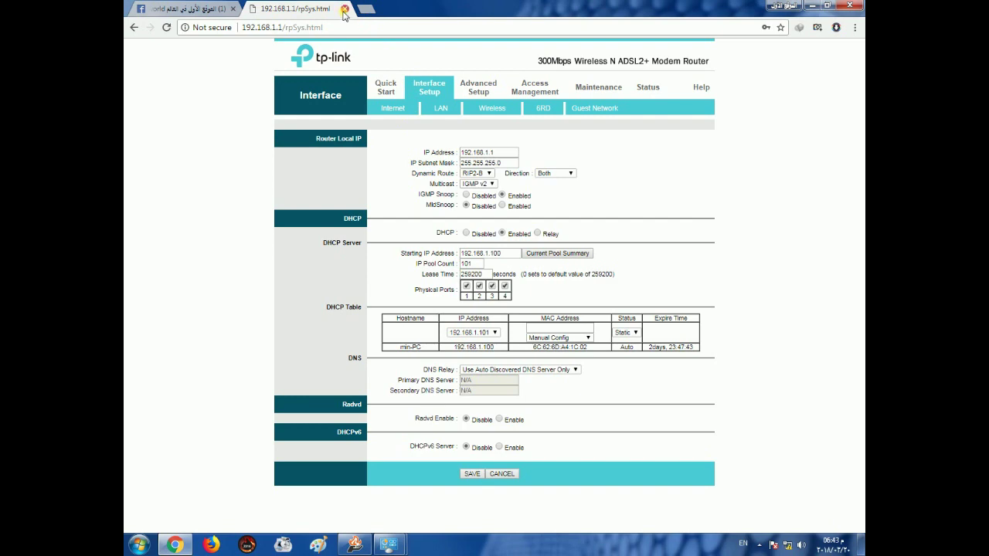
- Reload the router at 192.168.1.1 in a fresh tab and return to its LAN settings
{"action": "left_click", "coordinate": [344, 9]}
{"action": "left_click", "coordinate": [254, 8]}
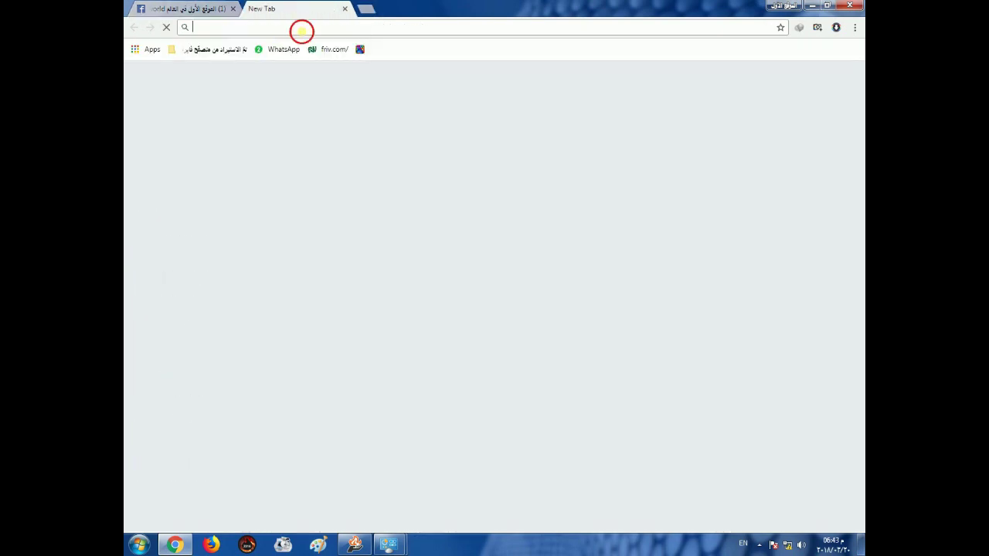
{"action": "type", "text": "192.1"}
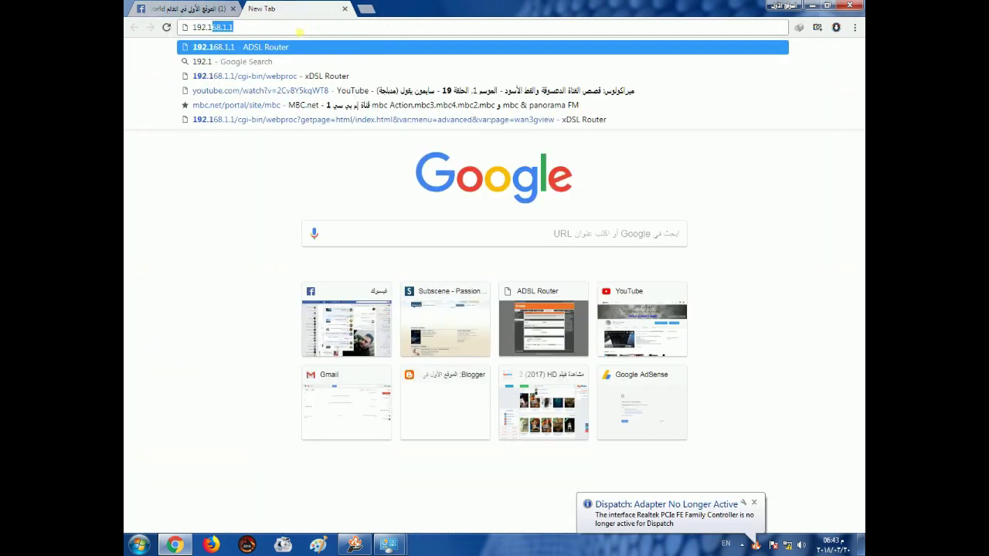
{"action": "type", "text": "68.1.1"}
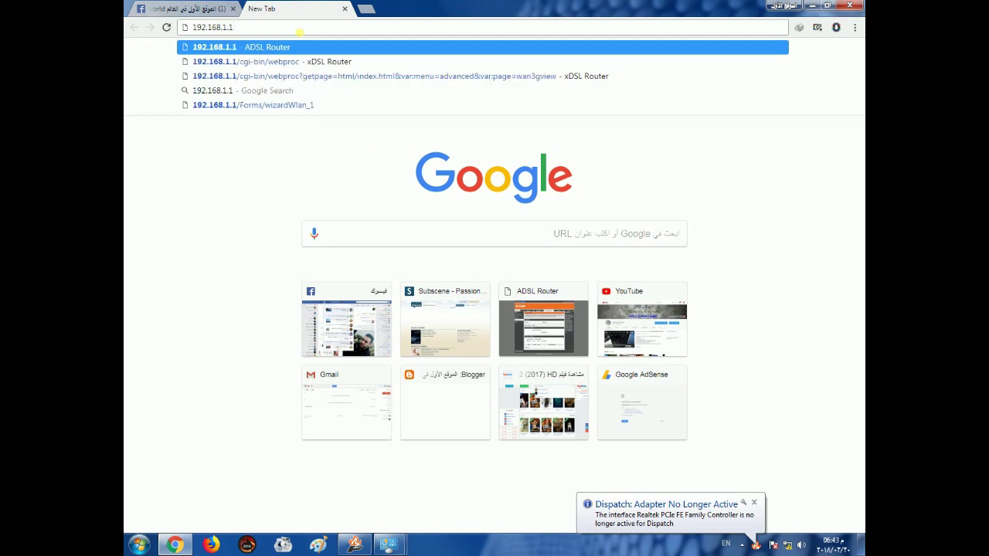
{"action": "key", "text": "Return"}
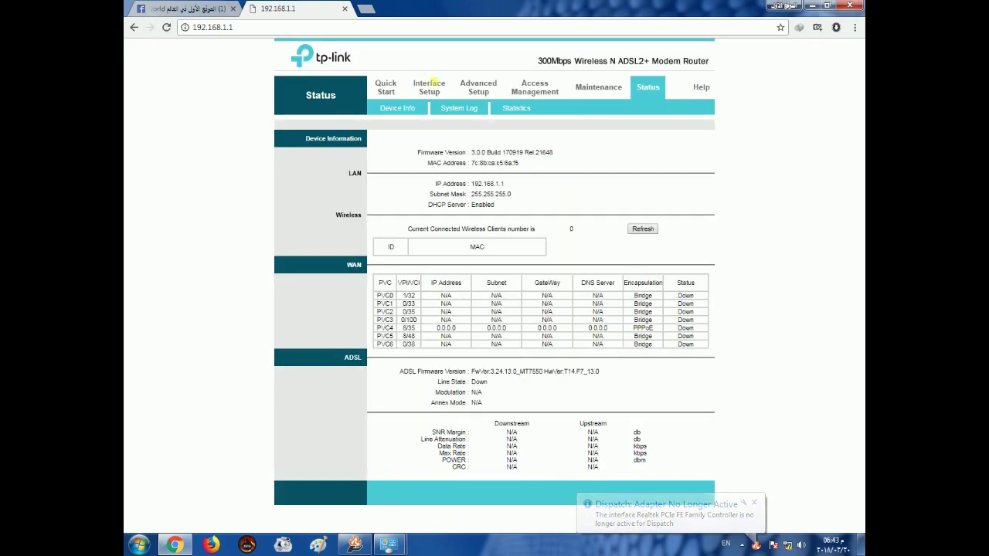
{"action": "left_click", "coordinate": [434, 89]}
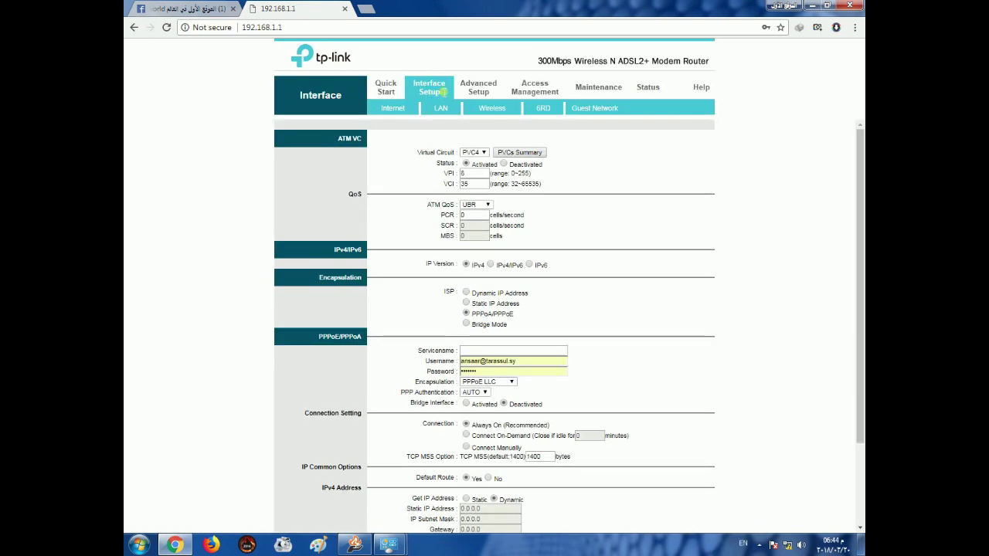
{"action": "left_click", "coordinate": [441, 110]}
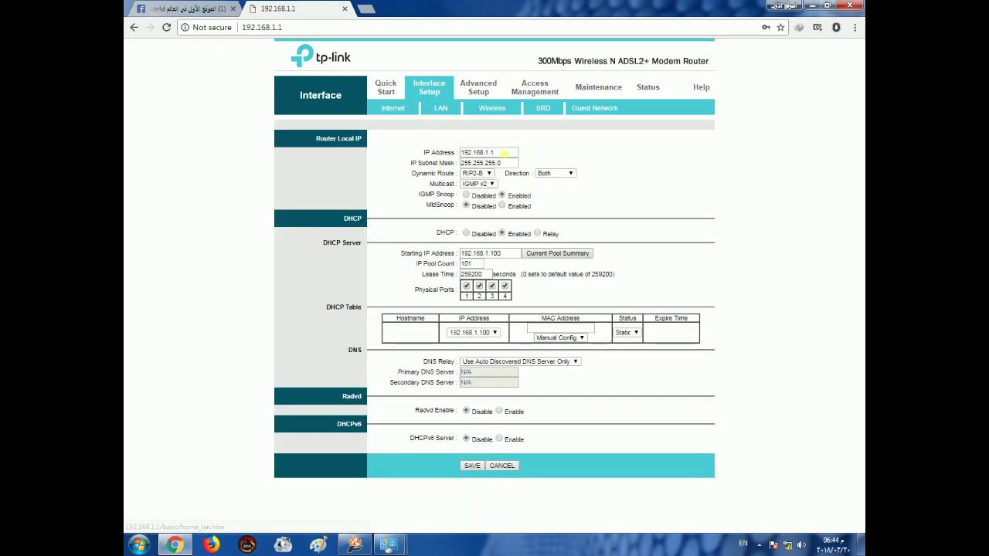
- Change the router LAN IP to 192.168.1.2, disable DHCP, and save
{"action": "left_click", "coordinate": [491, 153]}
{"action": "double_click", "coordinate": [492, 153]}
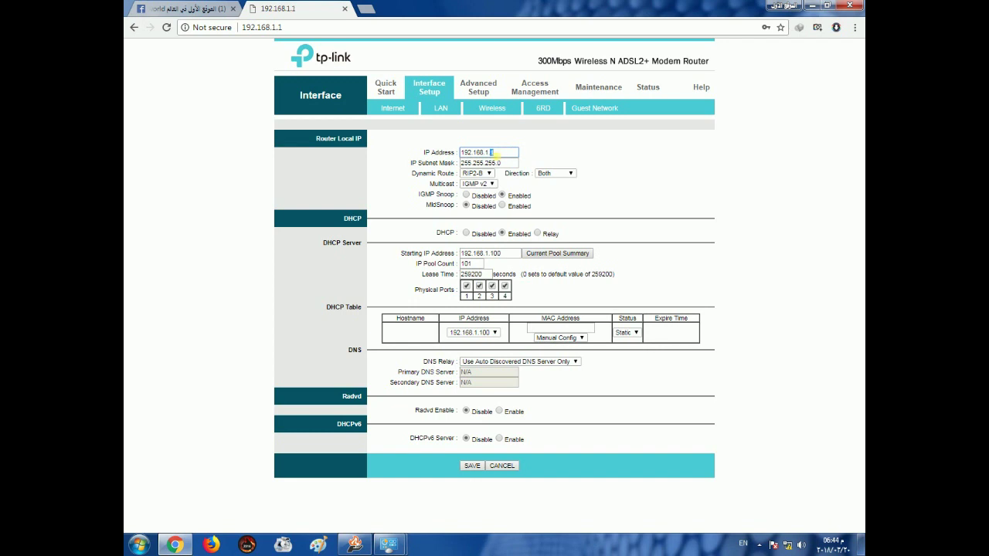
{"action": "left_click", "coordinate": [503, 153]}
{"action": "double_click", "coordinate": [493, 153]}
{"action": "type", "text": "2"}
{"action": "left_click", "coordinate": [467, 237]}
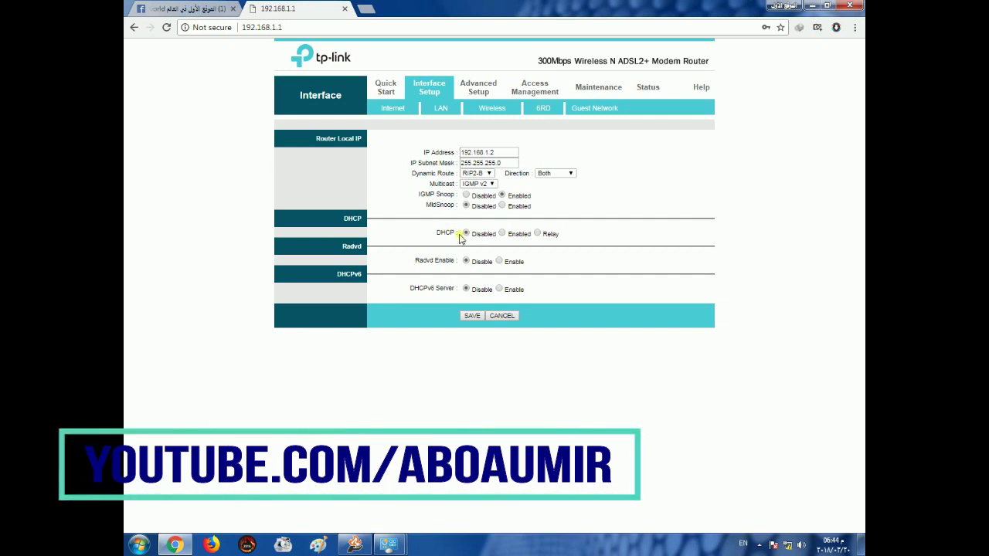
{"action": "left_click", "coordinate": [471, 316]}
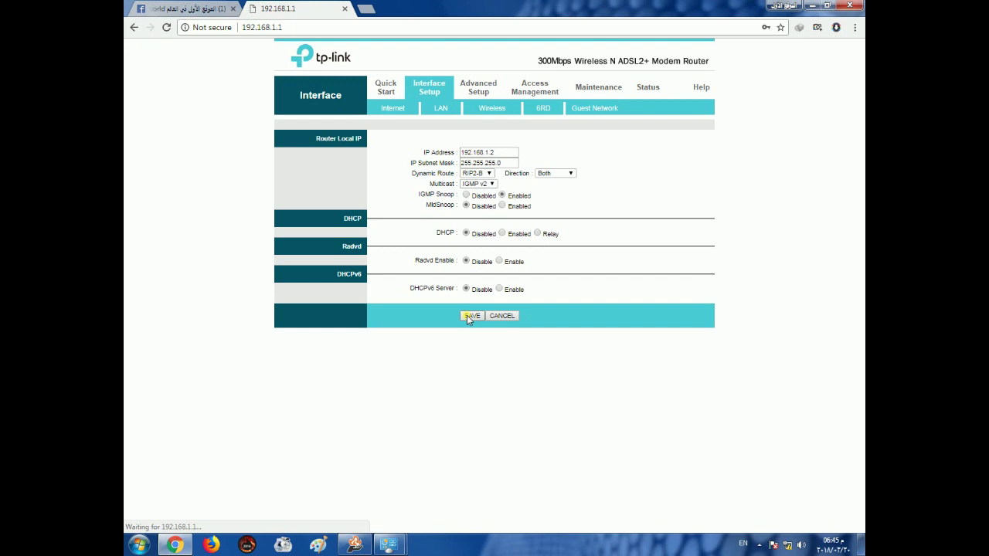
- Load the router at its new address 192.168.1.2 in a new tab
{"action": "left_click", "coordinate": [366, 8]}
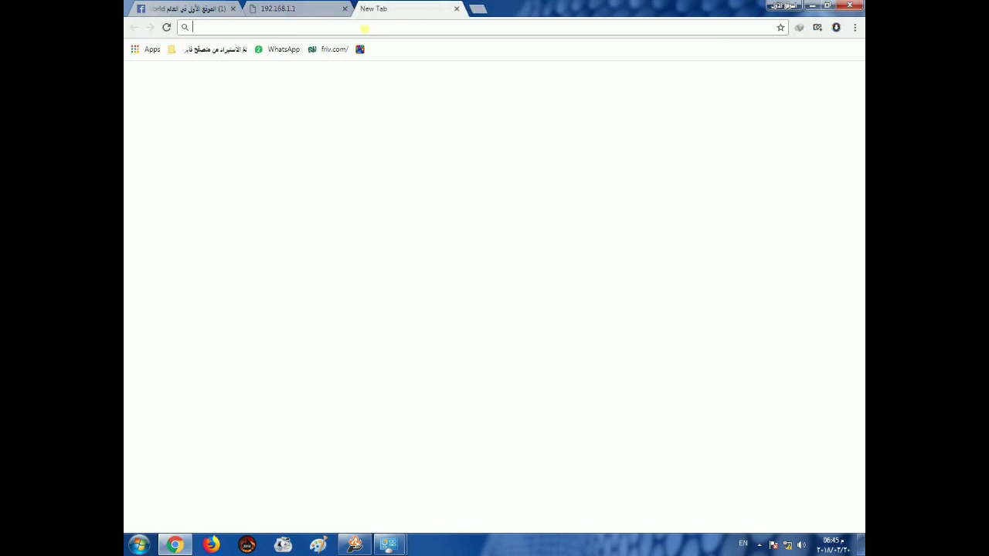
{"action": "type", "text": "192.168.2"}
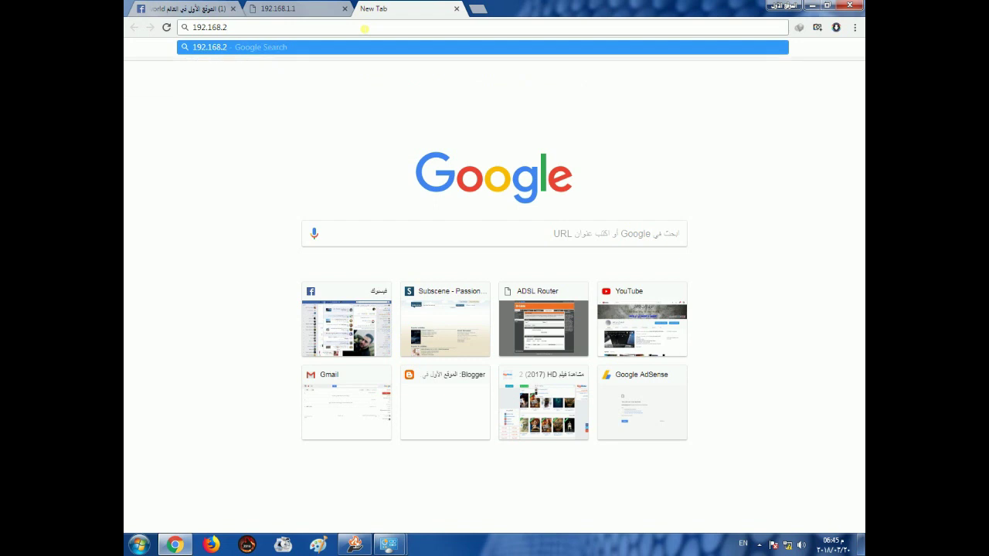
{"action": "key", "text": "BackSpace"}
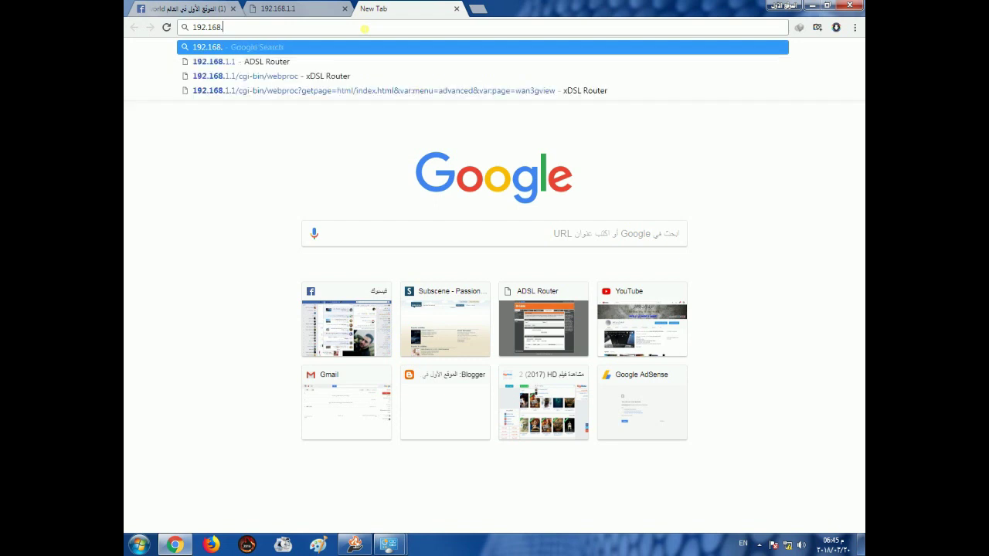
{"action": "type", "text": "1.1"}
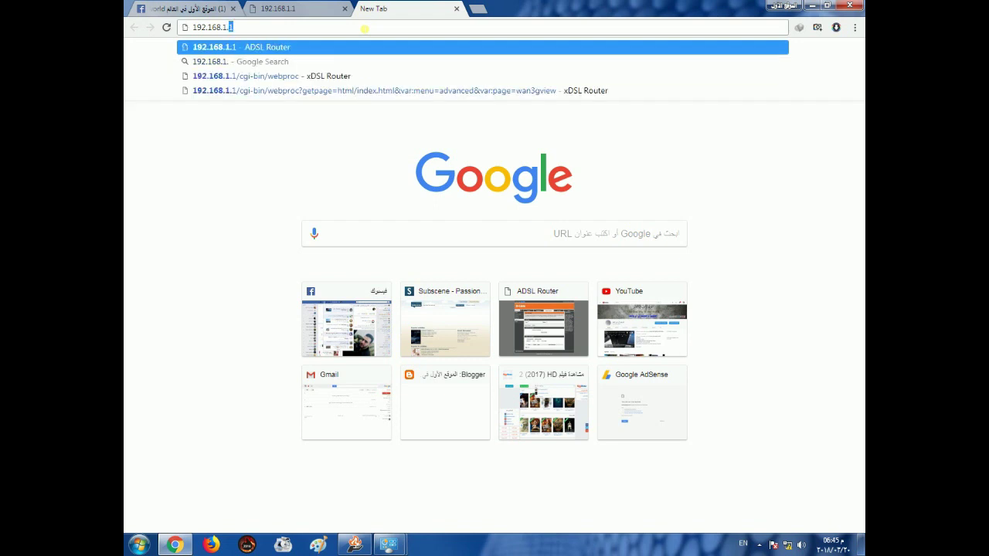
{"action": "type", "text": "2"}
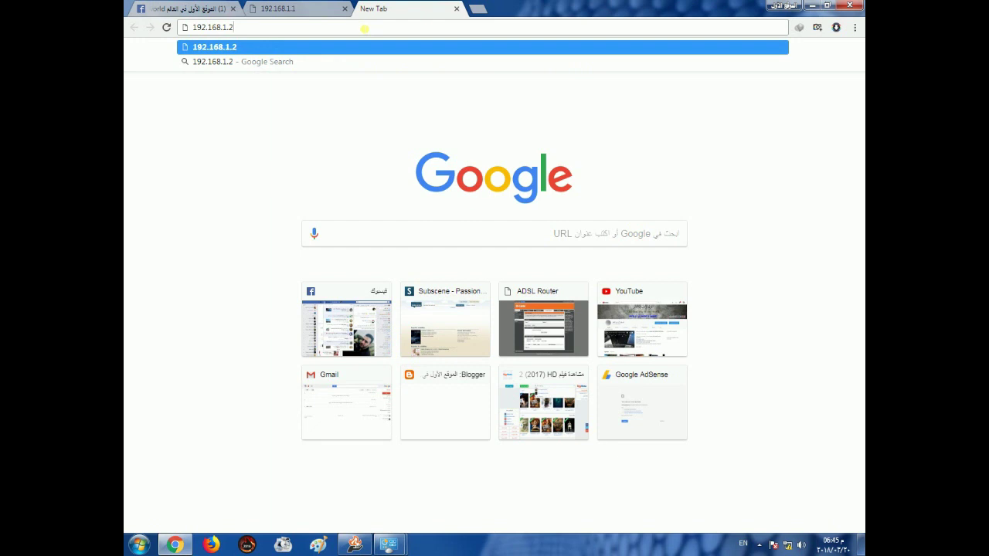
{"action": "key", "text": "Return"}
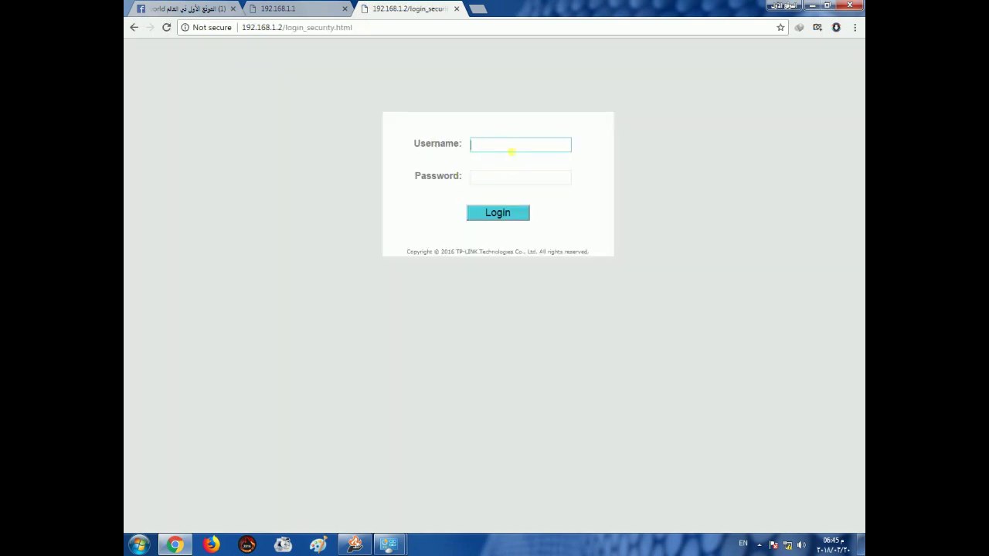
- Log in with the router's username and password, declining Chrome's password save
{"action": "left_click", "coordinate": [511, 151]}
{"action": "type", "text": "admin"}
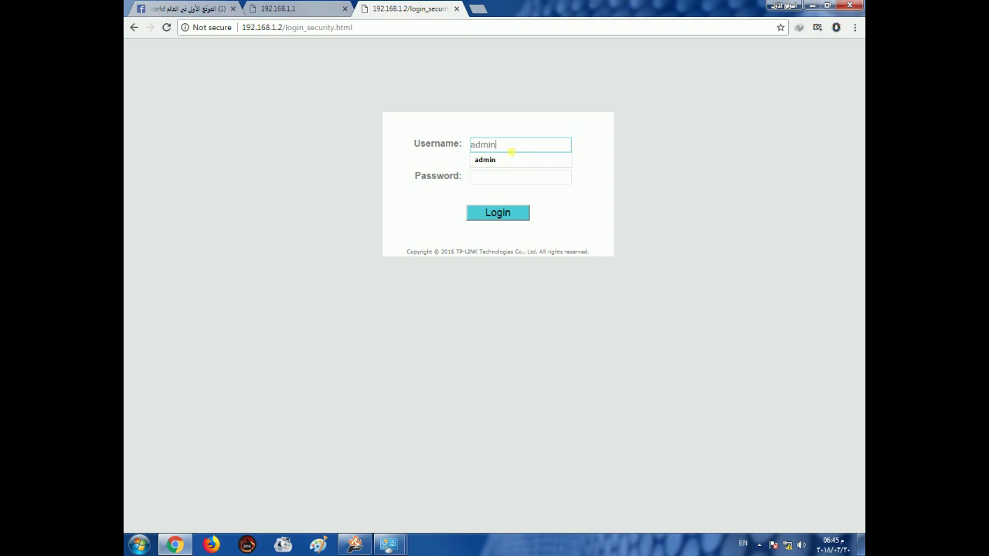
{"action": "key", "text": "Tab"}
{"action": "type", "text": "admin"}
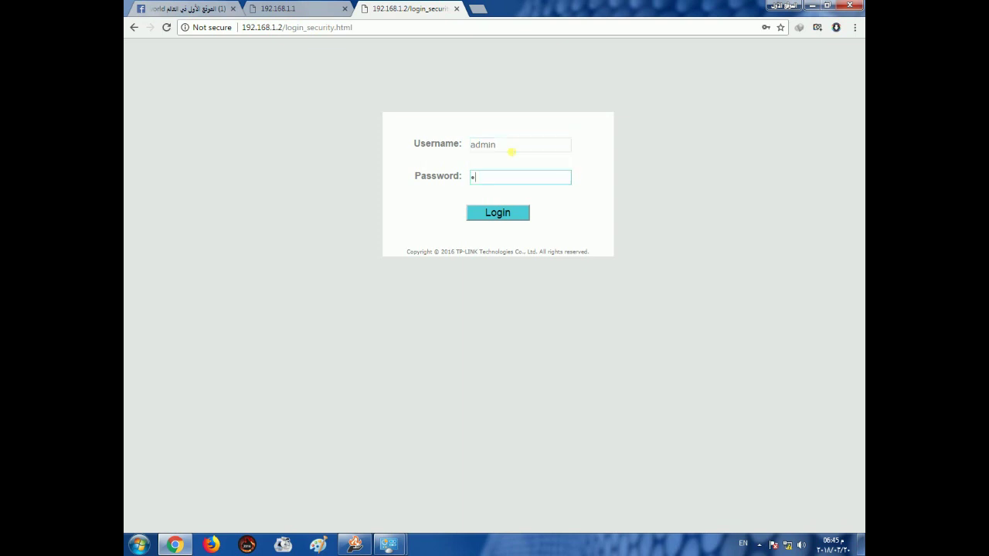
{"action": "key", "text": "Return"}
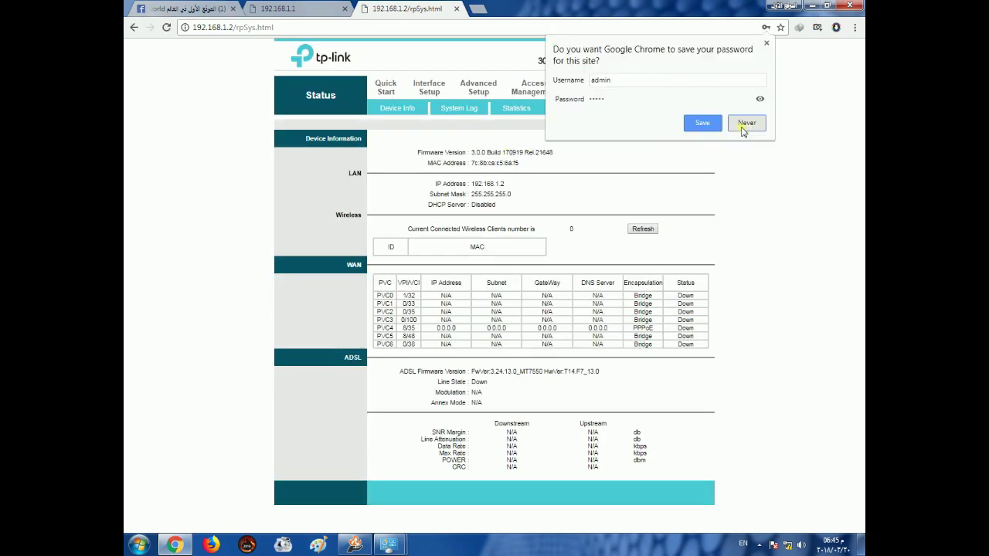
{"action": "left_click", "coordinate": [744, 122]}
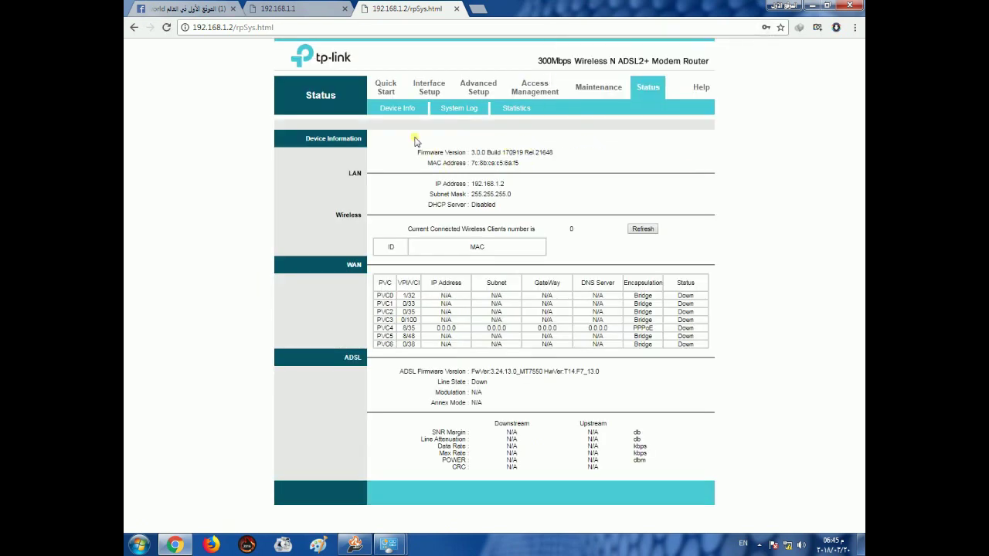
- On the 192.168.1.2 tab, open Interface Setup > LAN and save the settings again
{"action": "left_click", "coordinate": [305, 9]}
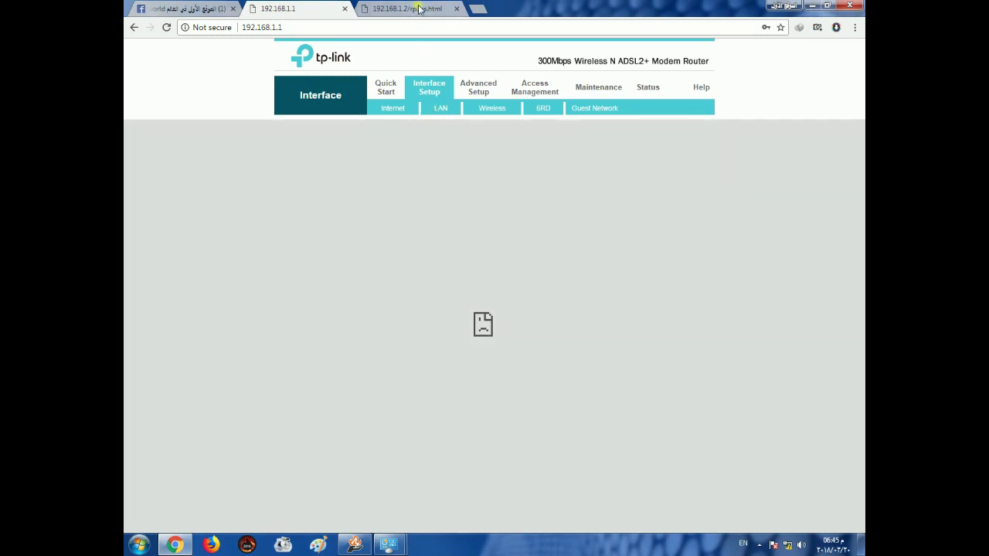
{"action": "left_click", "coordinate": [409, 10]}
{"action": "left_click", "coordinate": [429, 88]}
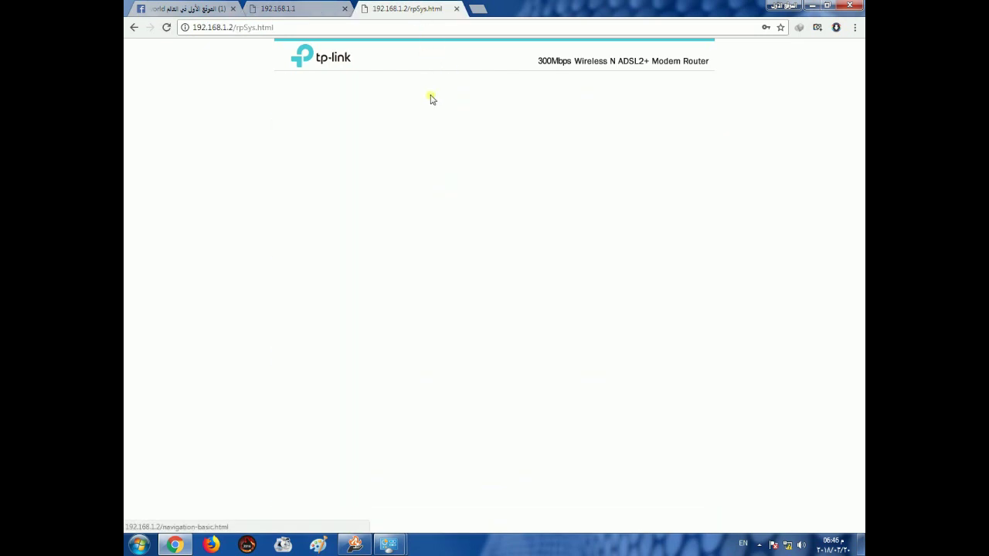
{"action": "left_click", "coordinate": [441, 109]}
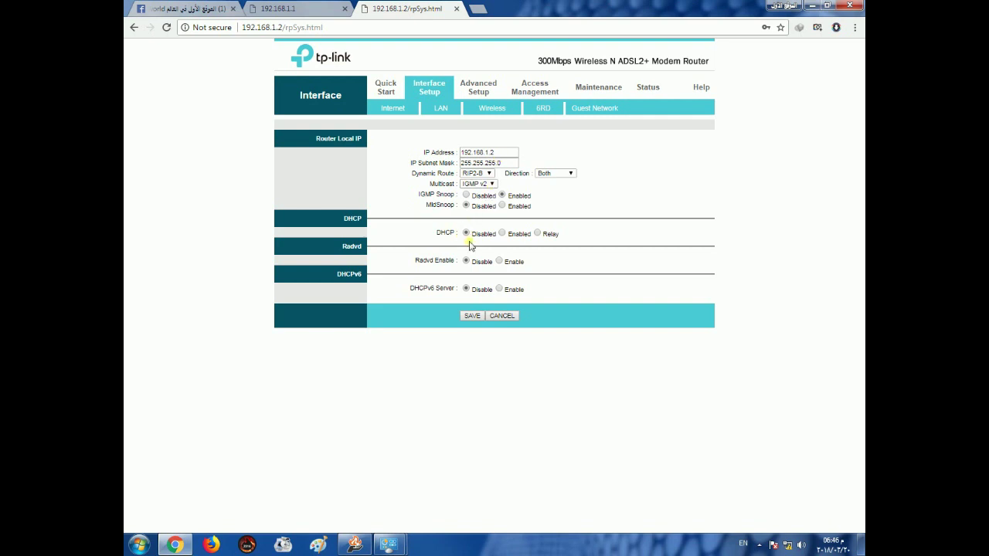
{"action": "left_click", "coordinate": [471, 316]}
- Check that the IP Address field reads 192.168.1.2
{"action": "left_click", "coordinate": [498, 154]}
{"action": "left_click", "coordinate": [498, 159]}
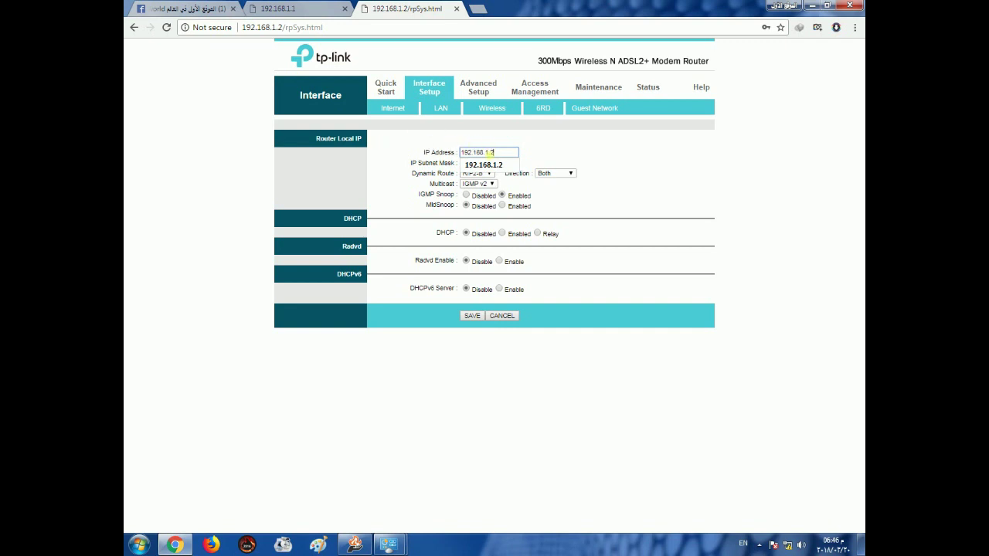
{"action": "left_click", "coordinate": [388, 177]}
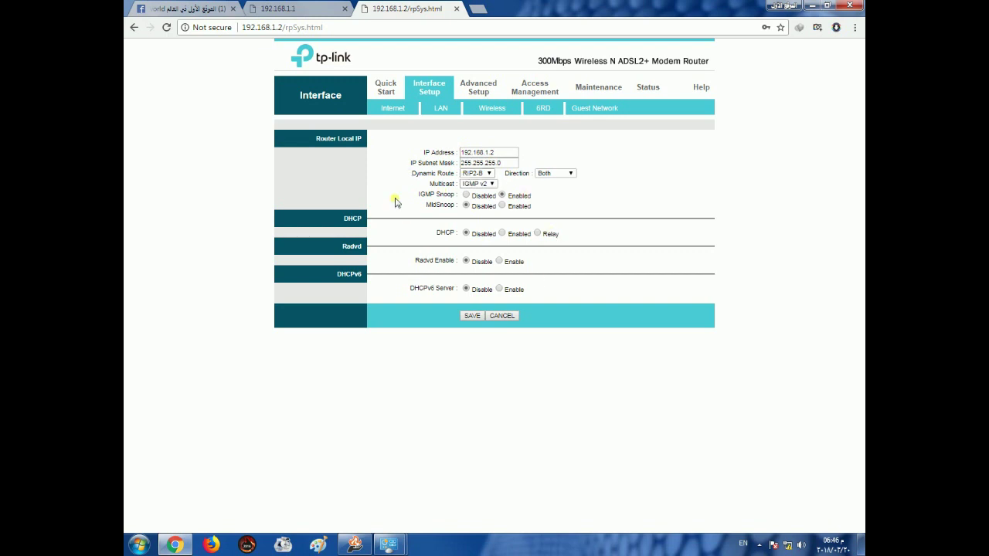
- Open the Wireless settings and select the SSID TP-LINK for replacement
{"action": "left_click", "coordinate": [492, 111]}
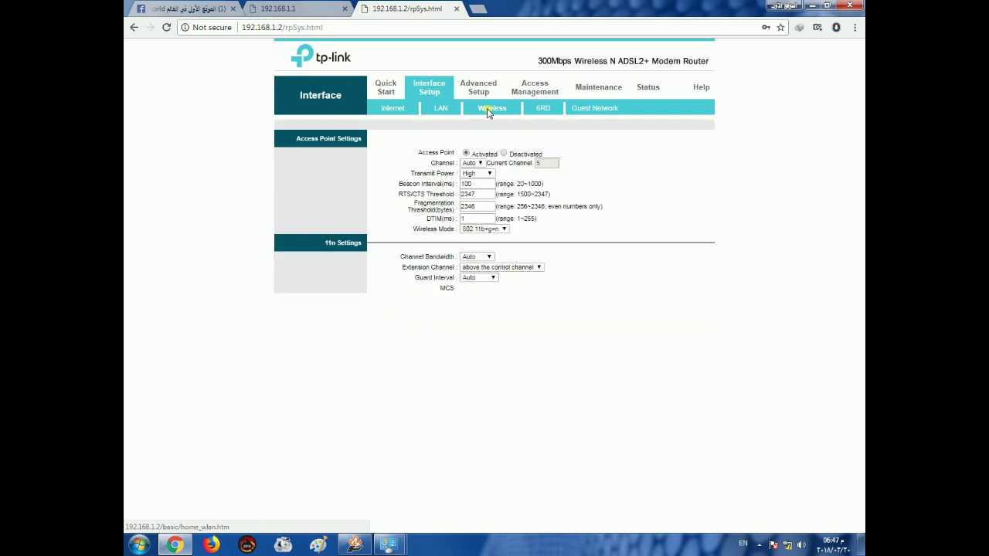
{"action": "scroll", "coordinate": [544, 263], "scroll_direction": "down", "scroll_amount": 3}
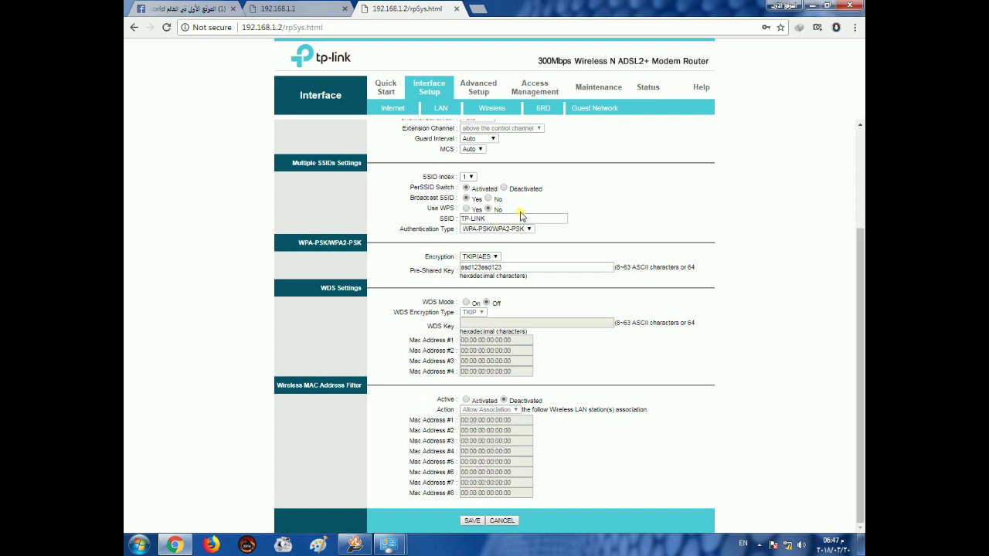
{"action": "left_click", "coordinate": [487, 218]}
{"action": "left_click_drag", "start_coordinate": [487, 219], "coordinate": [431, 219]}
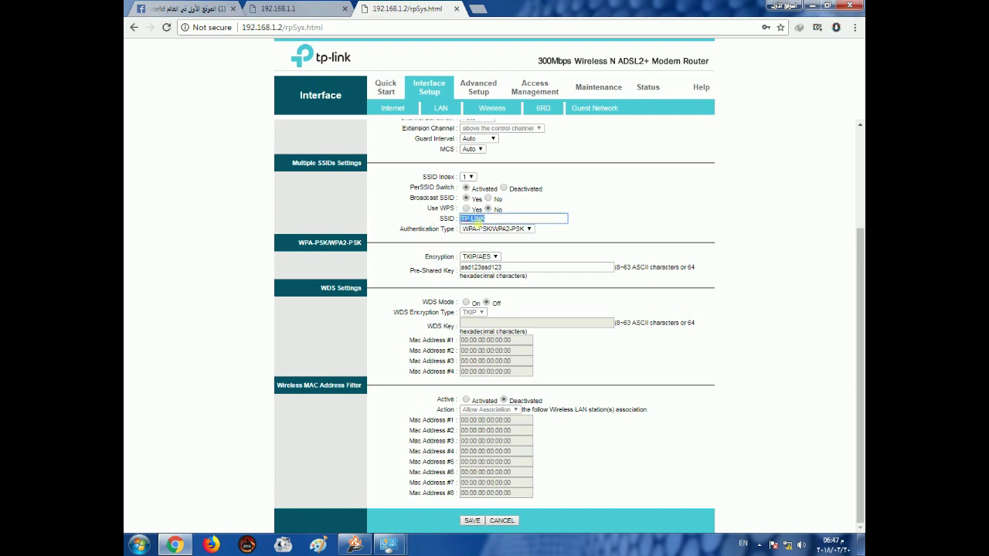